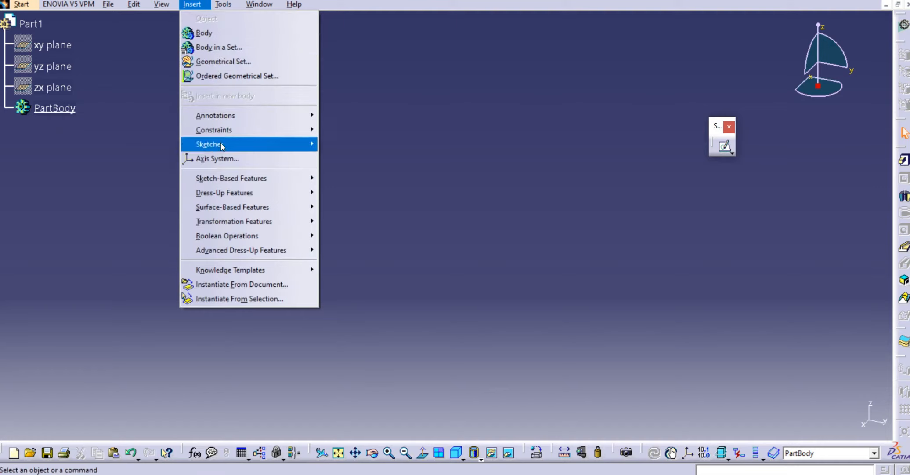
Insert a standard, current axis system in the part without selecting an origin or axis references
{"action": "left_click", "coordinate": [217, 159]}
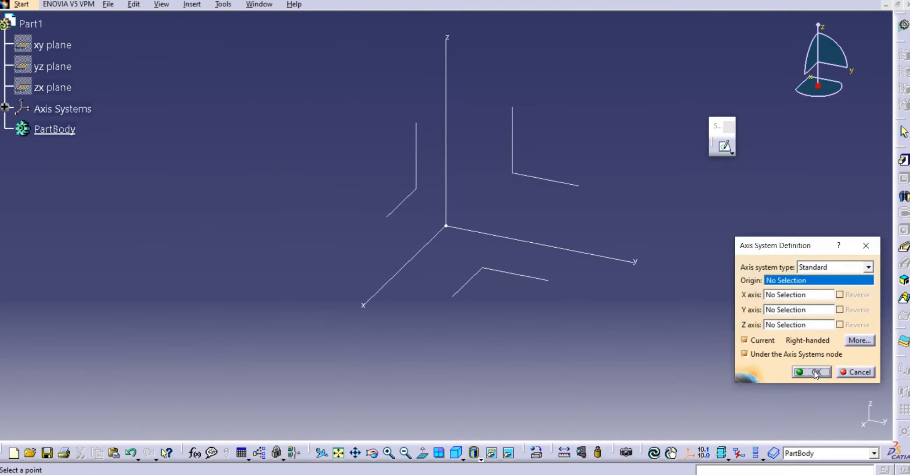
{"action": "left_click", "coordinate": [815, 371]}
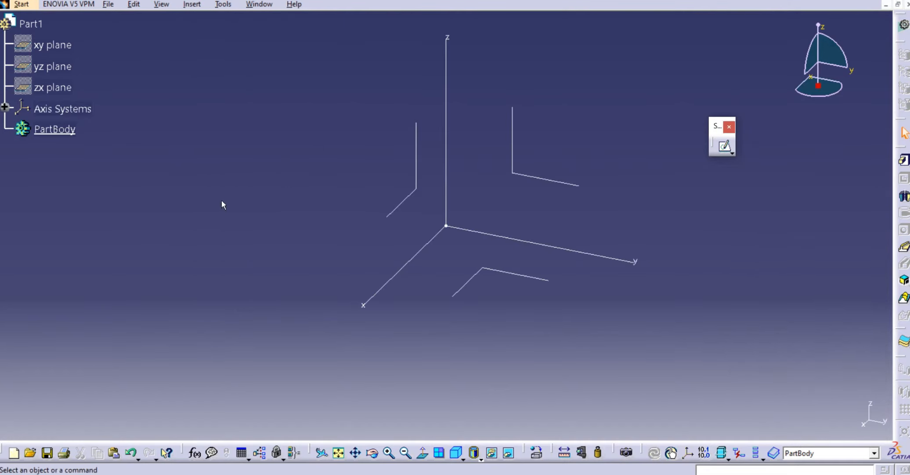
{"action": "middle_click_drag", "start_coordinate": [309, 193], "coordinate": [279, 212]}
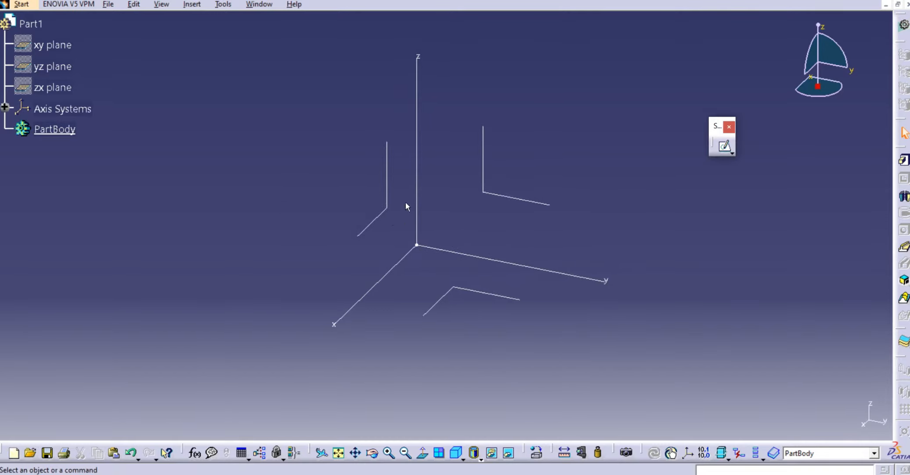
Enable the Part Infrastructure option that creates an axis system whenever a new part is created
{"action": "left_click", "coordinate": [225, 12]}
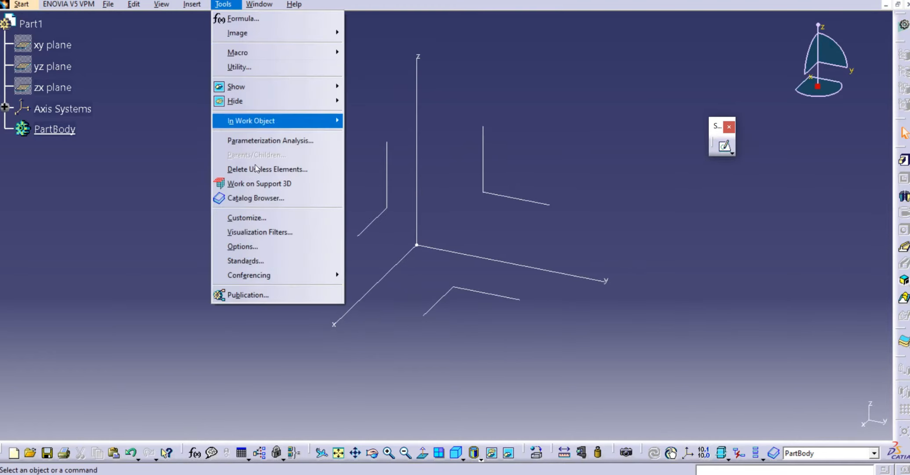
{"action": "left_click", "coordinate": [254, 243]}
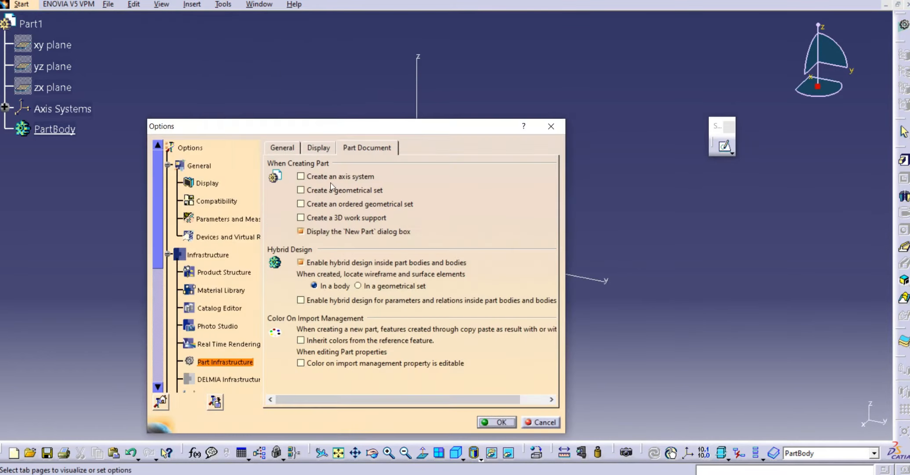
{"action": "left_click", "coordinate": [301, 177]}
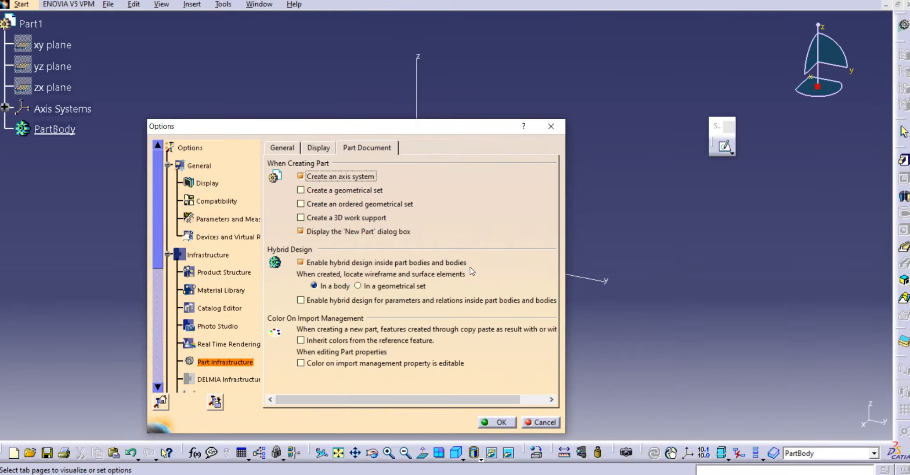
{"action": "left_click", "coordinate": [496, 422]}
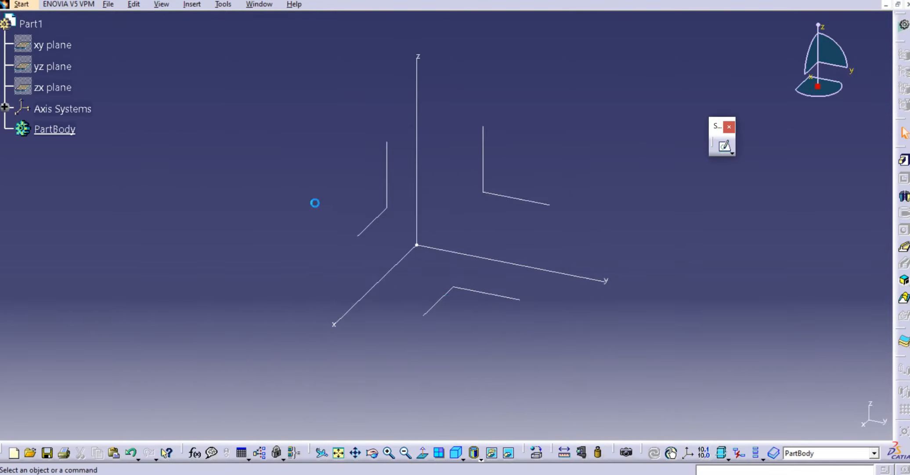
Close the current part and create a new Part Design part named Part1 with hybrid design enabled
{"action": "left_click", "coordinate": [906, 4]}
{"action": "left_click", "coordinate": [495, 266]}
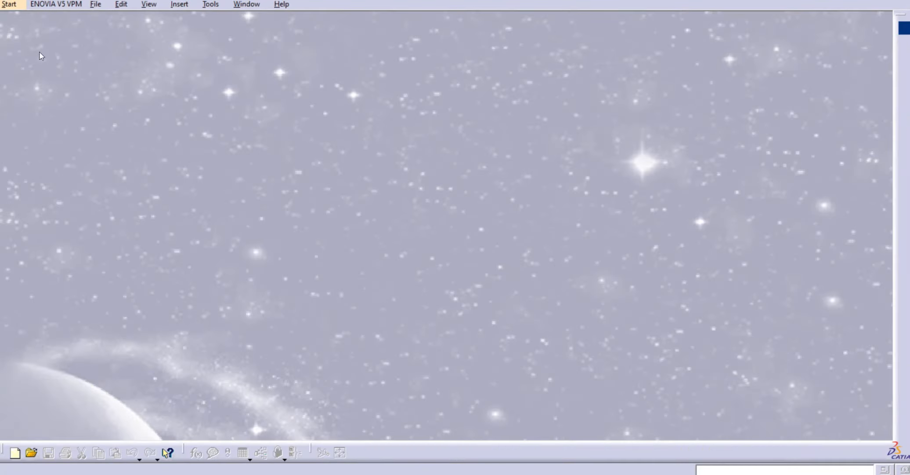
{"action": "left_click", "coordinate": [14, 6]}
{"action": "mouse_move", "coordinate": [26, 30]}
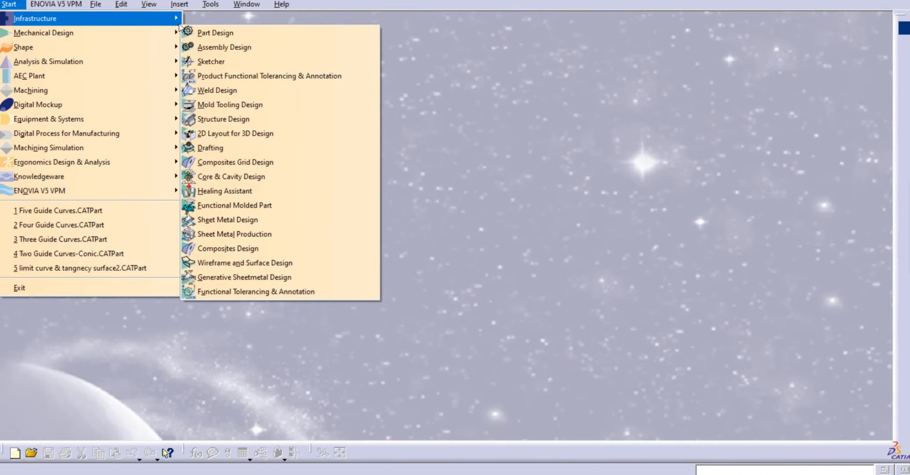
{"action": "left_click", "coordinate": [210, 32]}
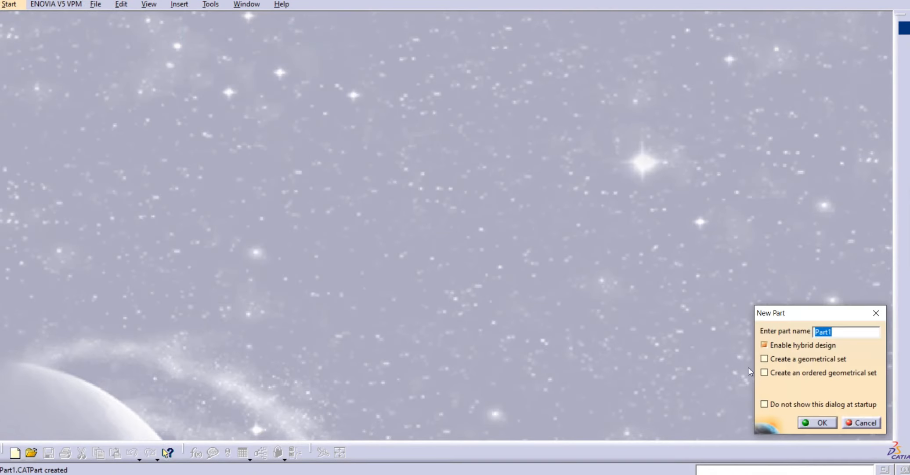
{"action": "left_click", "coordinate": [811, 423]}
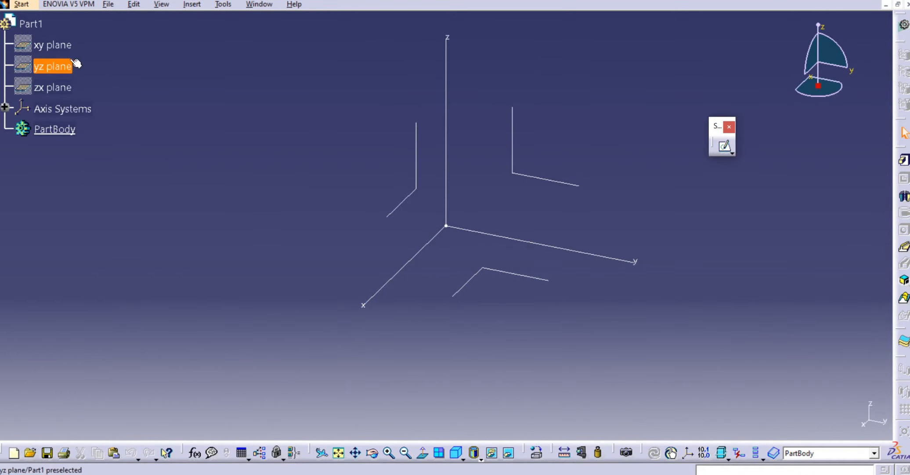
Create a positioned sketch on the axis system's XY plane with implicit origin and orientation, the H direction reversed and the axes swapped
{"action": "middle_click_drag", "start_coordinate": [286, 159], "coordinate": [232, 193]}
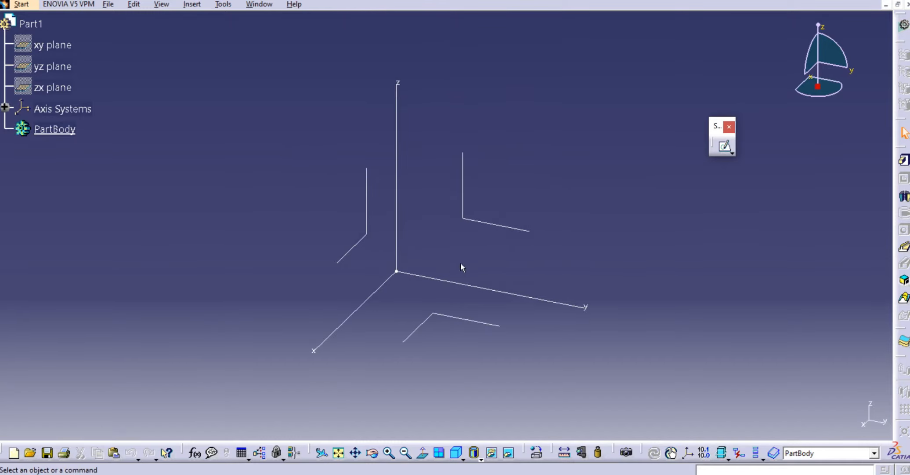
{"action": "middle_click_drag", "start_coordinate": [562, 221], "coordinate": [542, 220]}
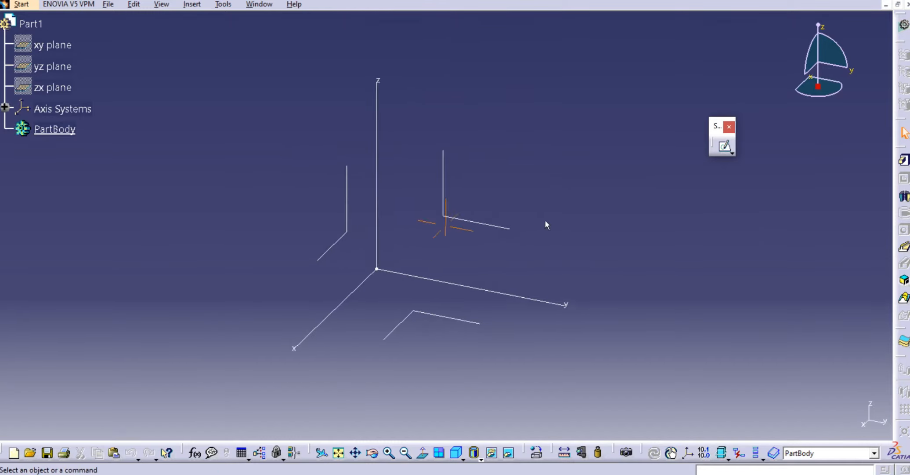
{"action": "left_click", "coordinate": [733, 152]}
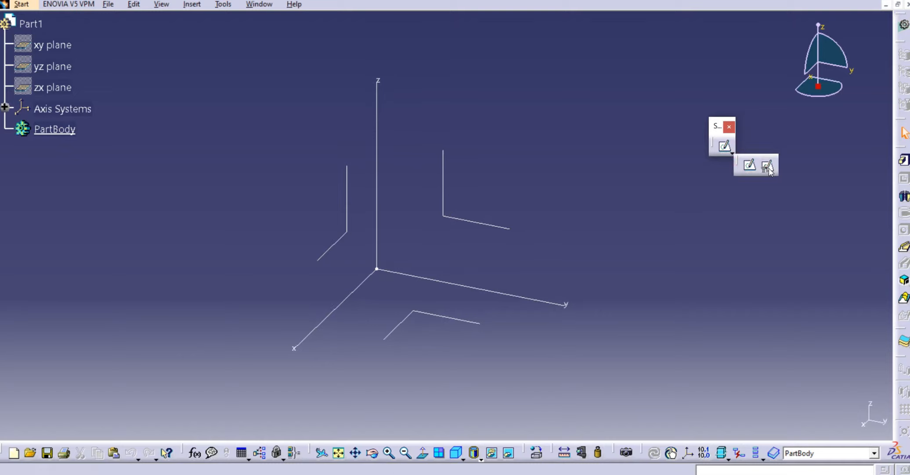
{"action": "left_click", "coordinate": [762, 169]}
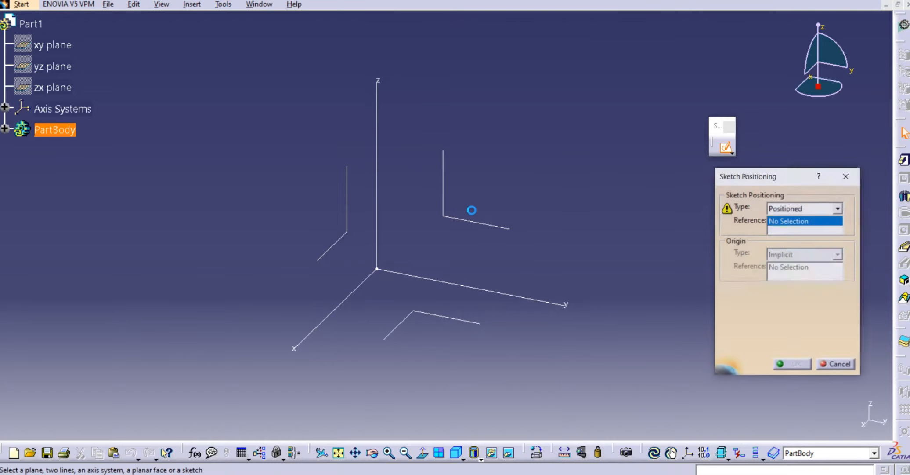
{"action": "middle_click_drag", "start_coordinate": [471, 291], "coordinate": [455, 288]}
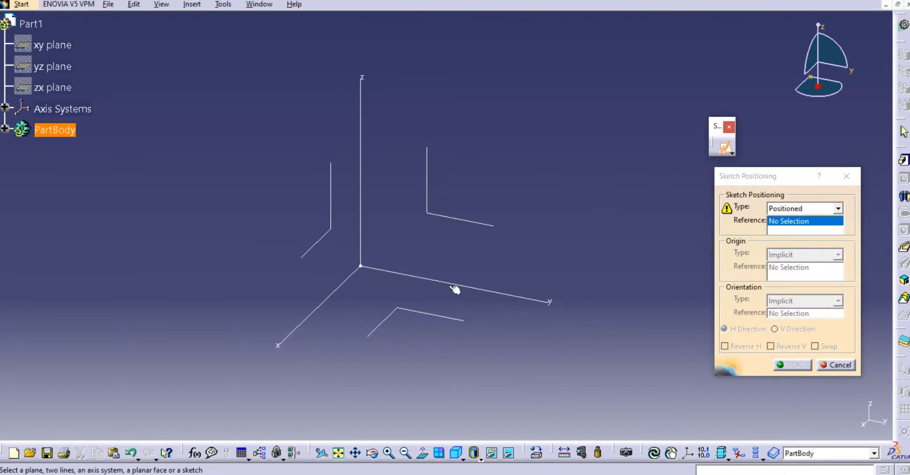
{"action": "left_click", "coordinate": [415, 311]}
{"action": "left_click", "coordinate": [735, 347]}
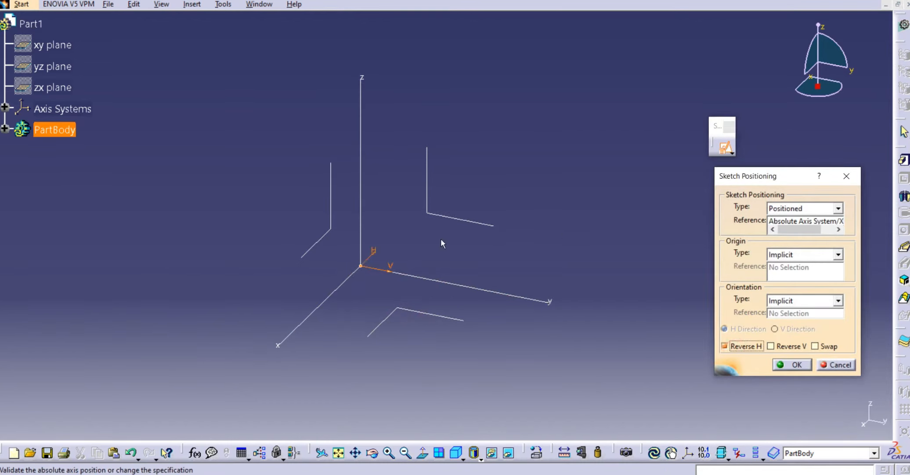
{"action": "left_click", "coordinate": [821, 347]}
{"action": "left_click", "coordinate": [796, 364]}
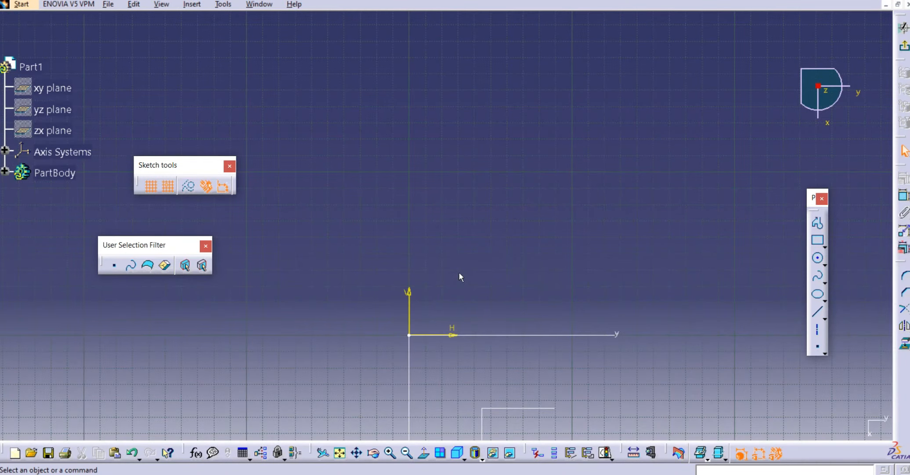
Examine the rectangle, circle, conic, line and point variants available among the sketch profile tools
{"action": "middle_click_drag", "start_coordinate": [422, 145], "coordinate": [404, 117]}
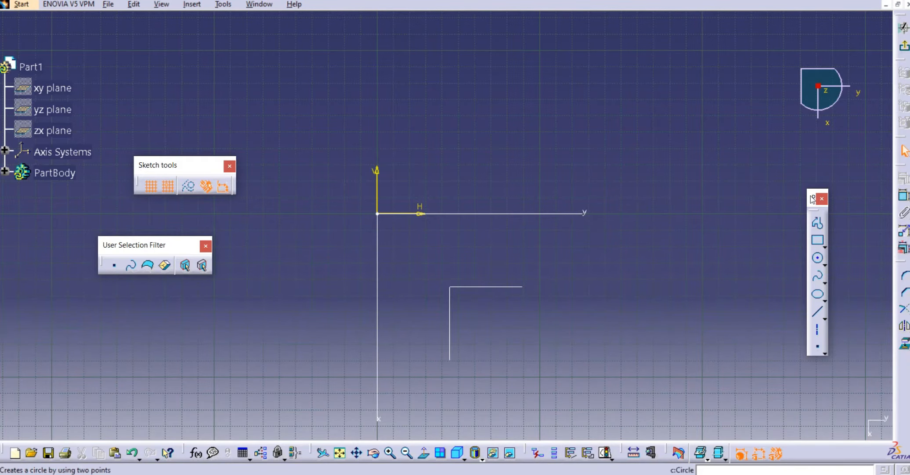
{"action": "left_click_drag", "start_coordinate": [812, 197], "coordinate": [756, 158]}
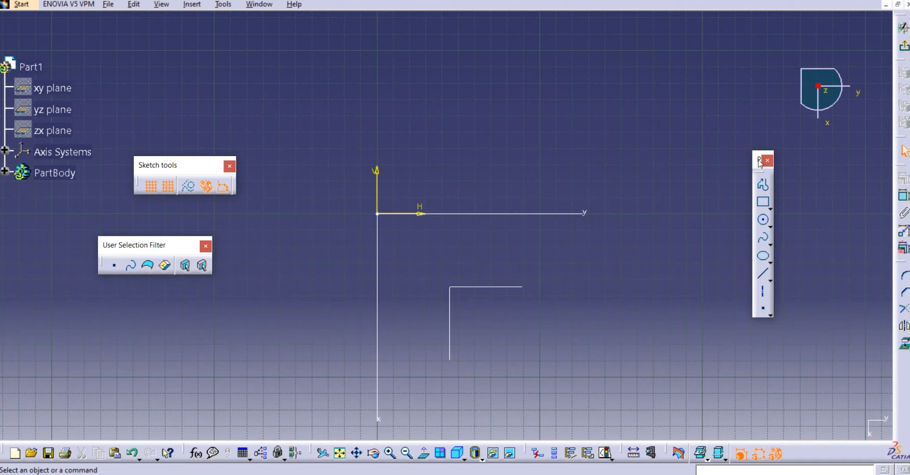
{"action": "left_click_drag", "start_coordinate": [760, 163], "coordinate": [737, 164]}
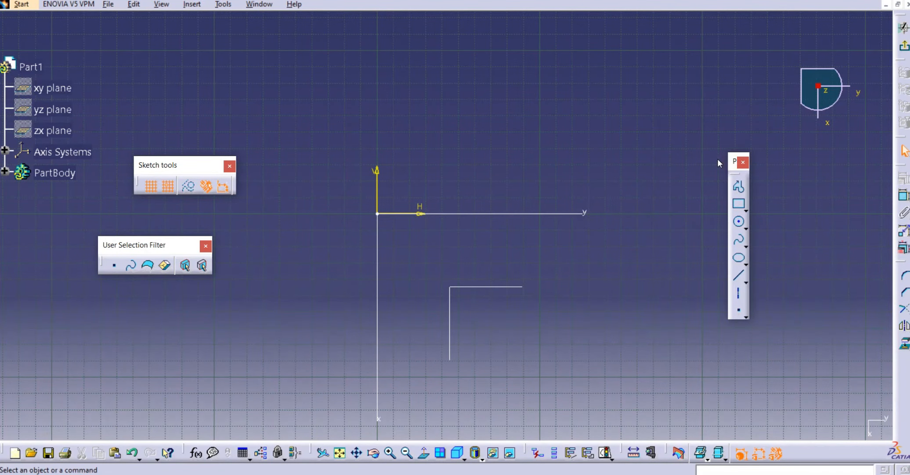
{"action": "left_click", "coordinate": [574, 248]}
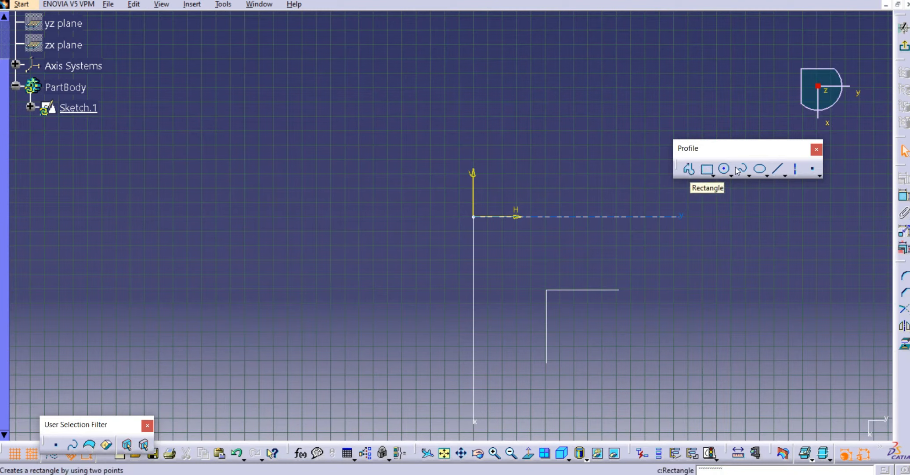
{"action": "left_click", "coordinate": [713, 175]}
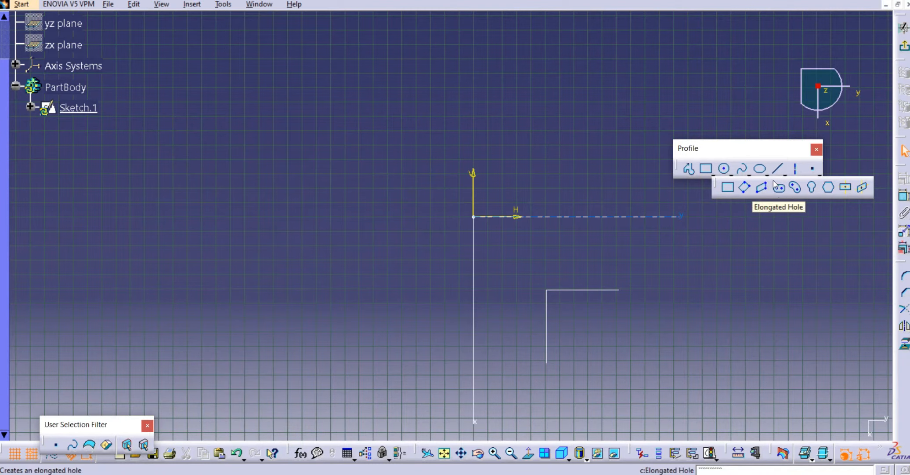
{"action": "left_click", "coordinate": [731, 174]}
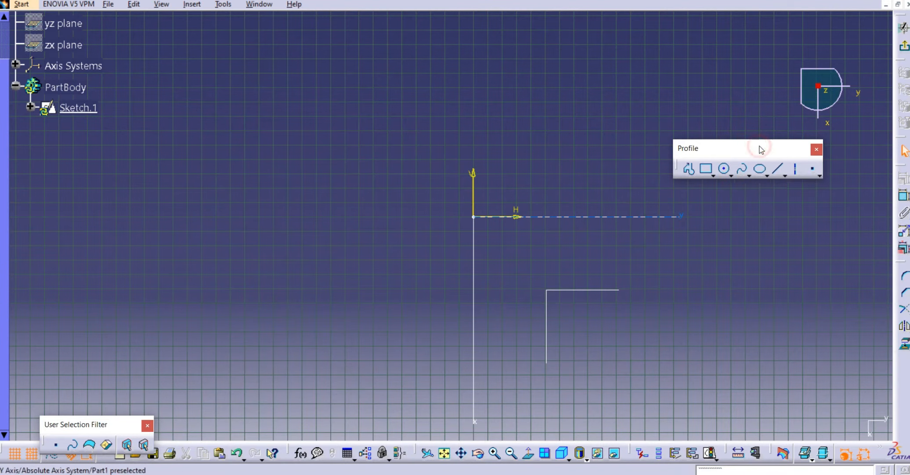
{"action": "left_click", "coordinate": [767, 175]}
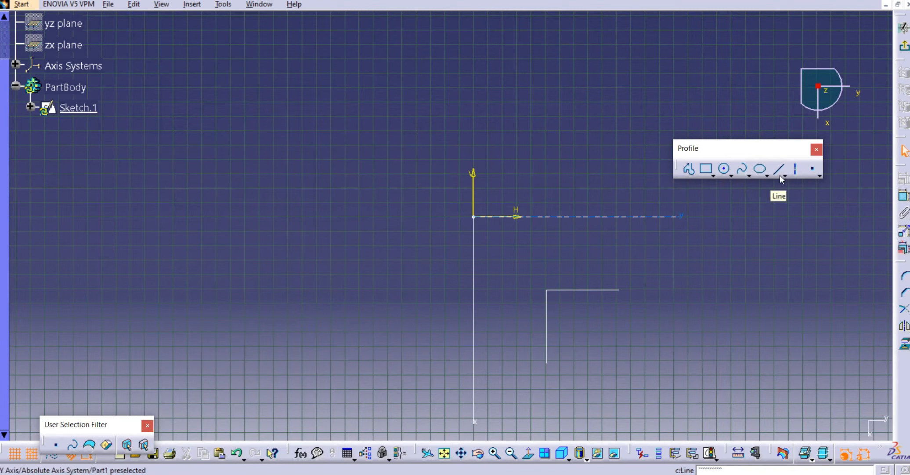
{"action": "left_click", "coordinate": [784, 174]}
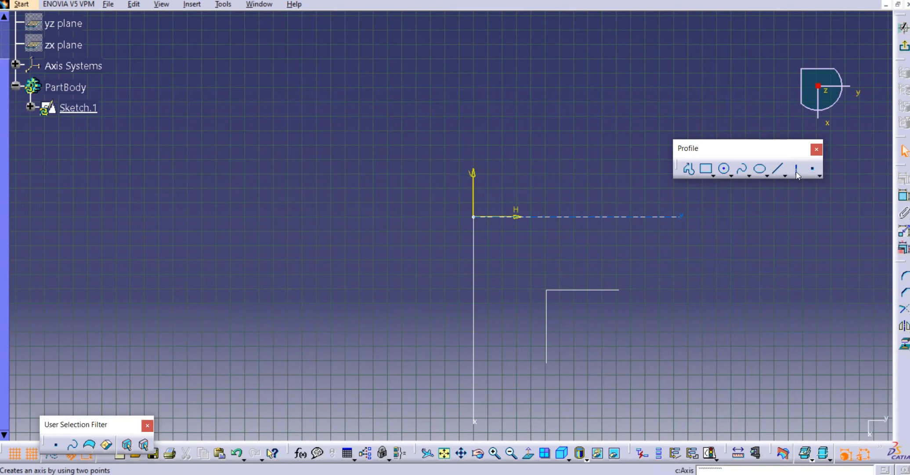
{"action": "left_click", "coordinate": [820, 176]}
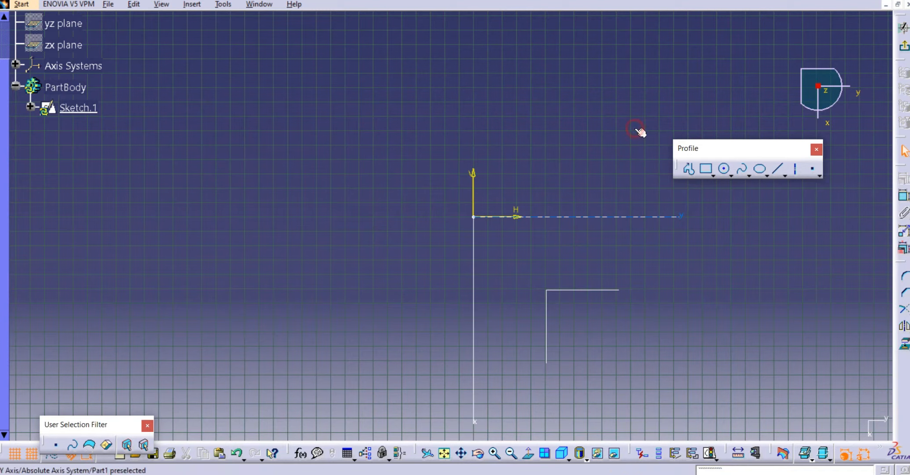
{"action": "left_click_drag", "start_coordinate": [702, 148], "coordinate": [672, 123]}
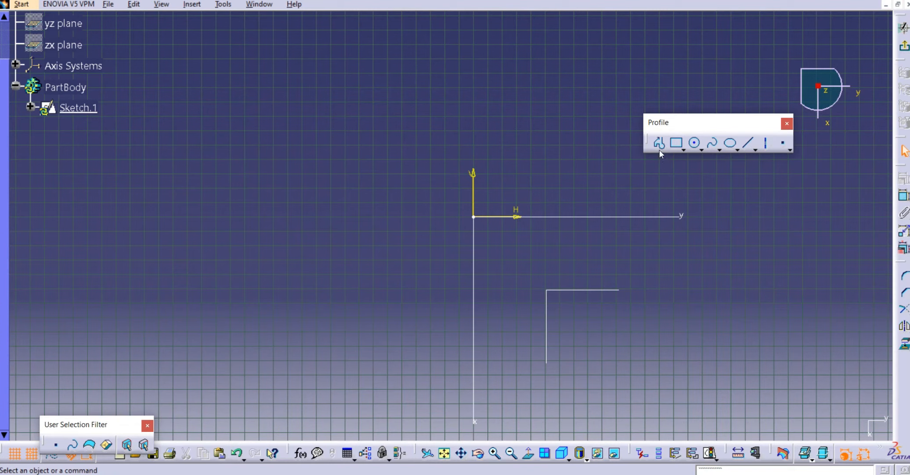
Draw a horizontal line starting at about H 280 mm, V 1440 mm, and a slanted line from its right end to about H 1680 mm, V 780 mm
{"action": "middle_click_drag", "start_coordinate": [468, 148], "coordinate": [273, 187]}
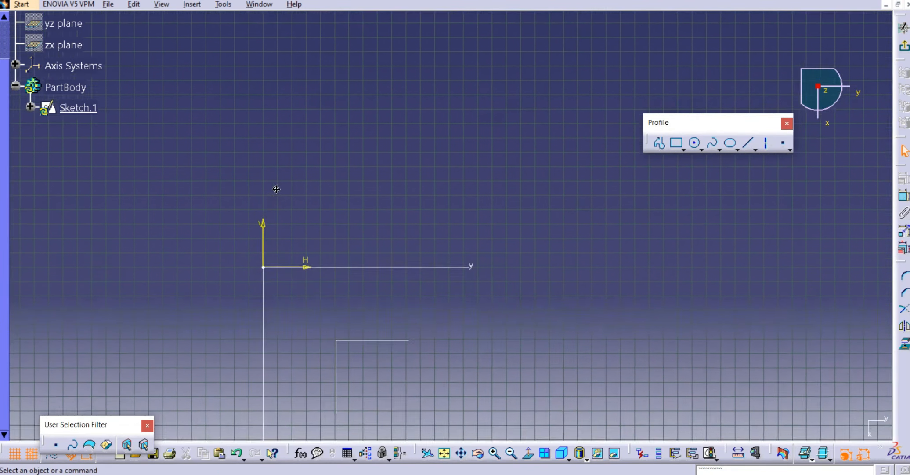
{"action": "left_click", "coordinate": [750, 143]}
{"action": "mouse_move", "coordinate": [372, 128]}
{"action": "middle_mouse_down"}
{"action": "mouse_move", "coordinate": [342, 132]}
{"action": "mouse_move", "coordinate": [293, 169]}
{"action": "mouse_move", "coordinate": [311, 179]}
{"action": "middle_mouse_up"}
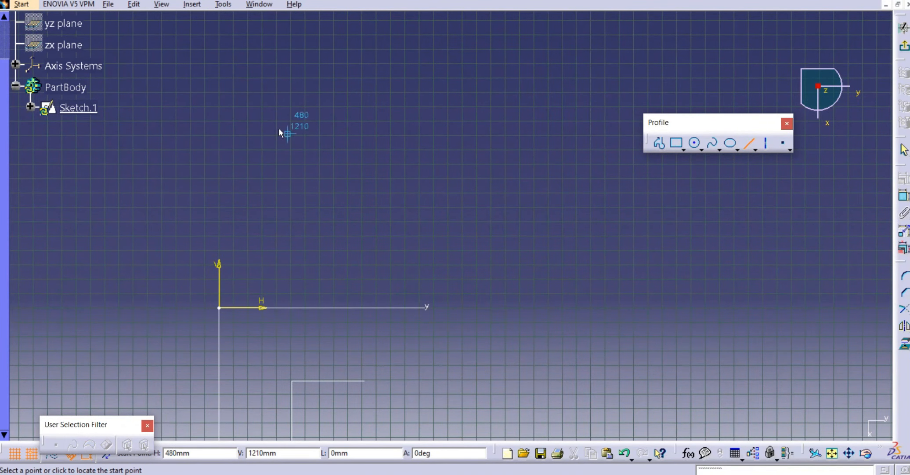
{"action": "left_click", "coordinate": [259, 101]}
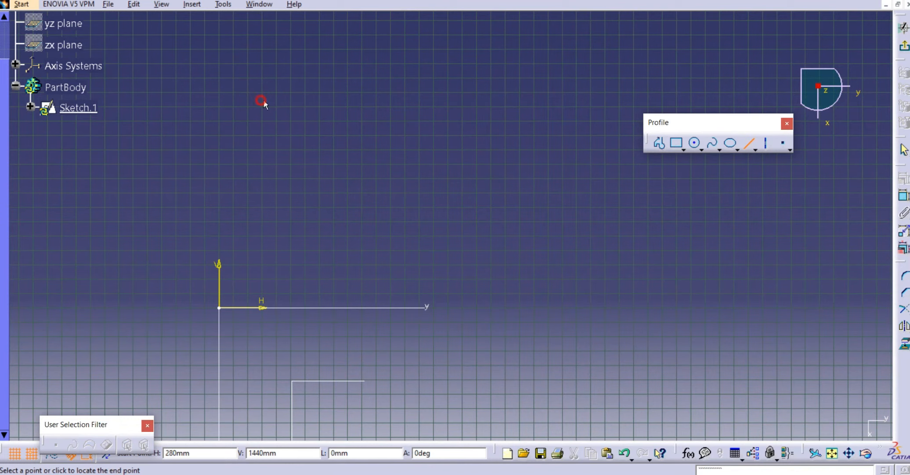
{"action": "left_click", "coordinate": [427, 101]}
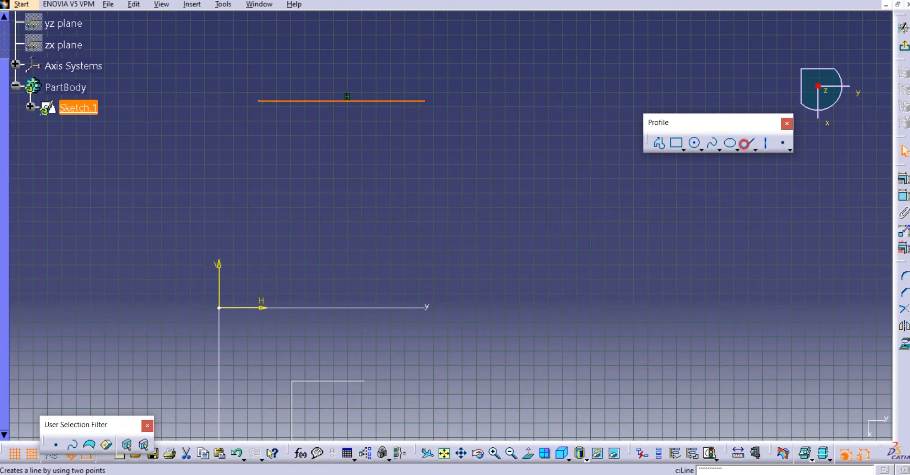
{"action": "left_click", "coordinate": [426, 101]}
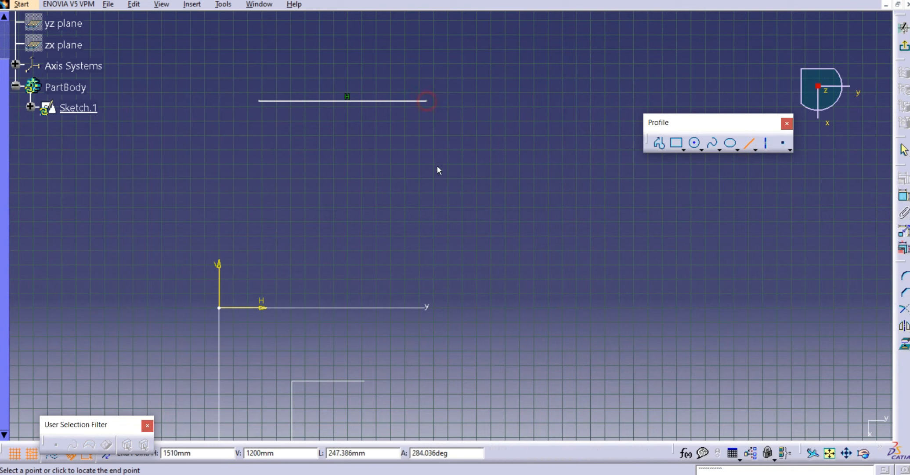
{"action": "left_click", "coordinate": [459, 195]}
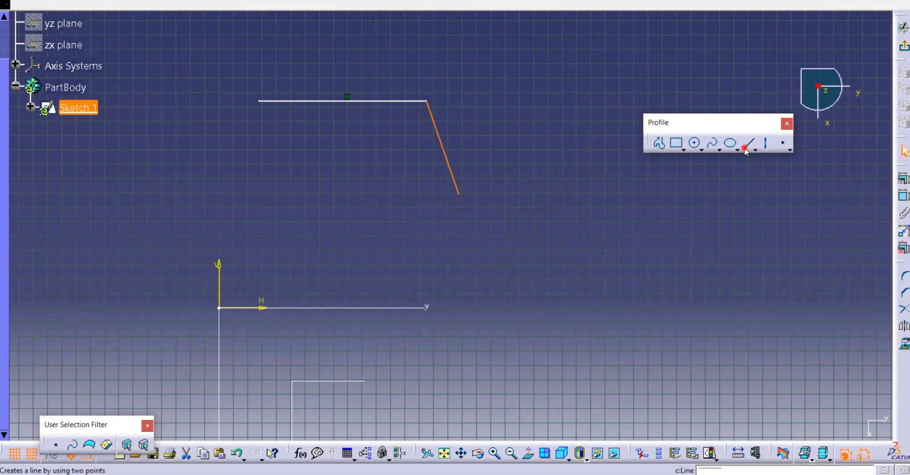
Draw a horizontal line from the slanted line's lower end back to about H 770 mm, and a vertical line up to about V 1040 mm
{"action": "left_click", "coordinate": [749, 143]}
{"action": "left_click", "coordinate": [462, 199]}
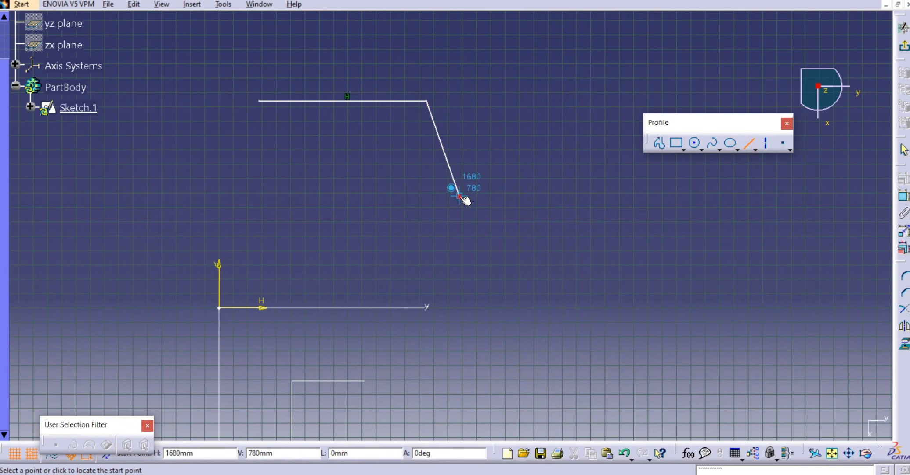
{"action": "left_click", "coordinate": [328, 195]}
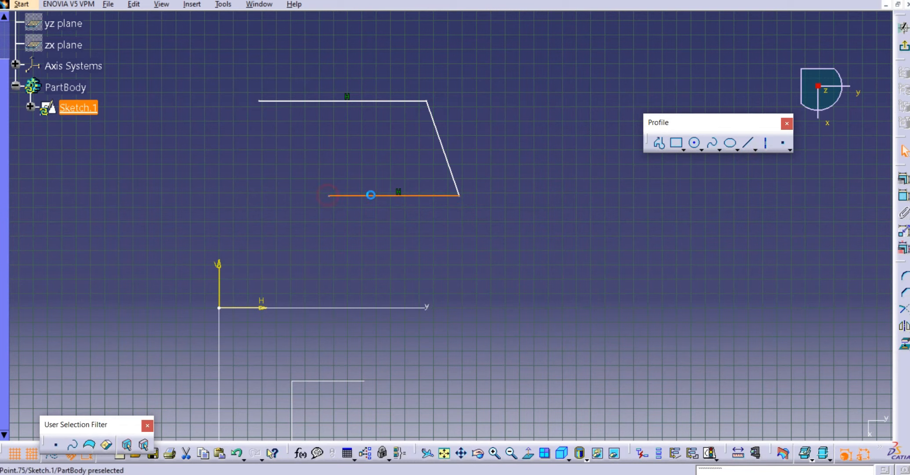
{"action": "left_click", "coordinate": [749, 143]}
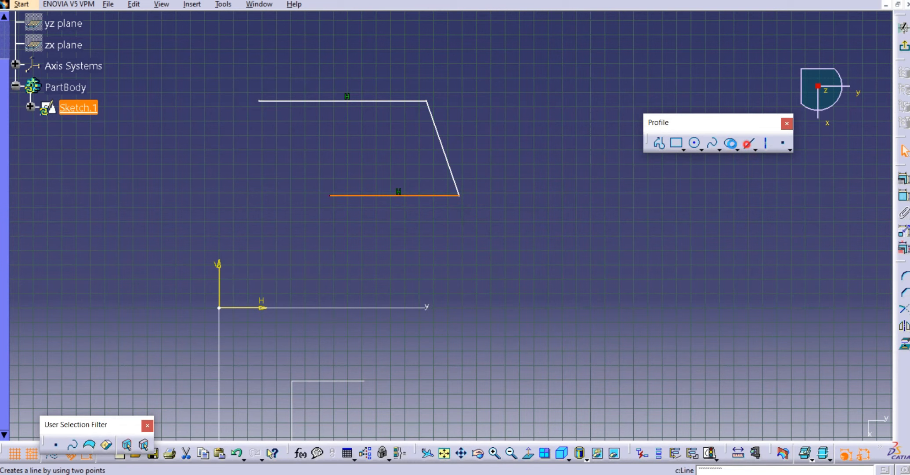
{"action": "left_click", "coordinate": [330, 195]}
{"action": "left_click", "coordinate": [328, 157]}
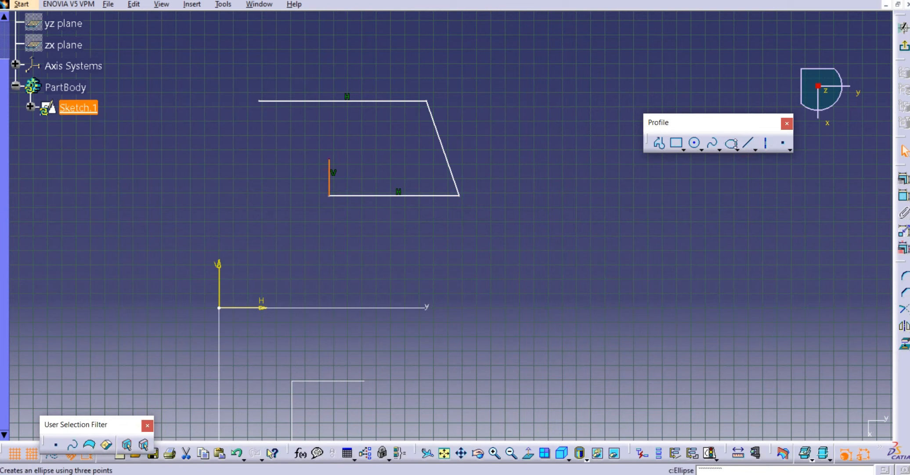
Close the outline with a slanted line from the short vertical line's upper end to the upper horizontal line's free end
{"action": "left_click", "coordinate": [749, 143]}
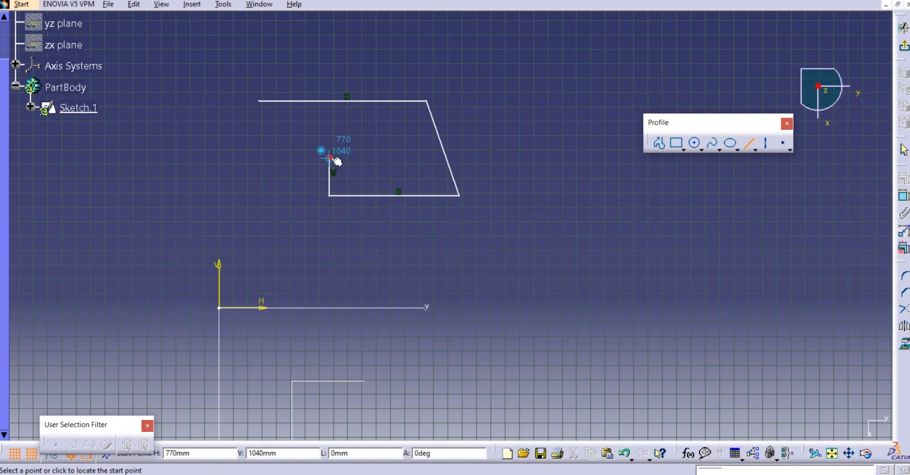
{"action": "left_click", "coordinate": [329, 158]}
{"action": "left_click", "coordinate": [261, 103]}
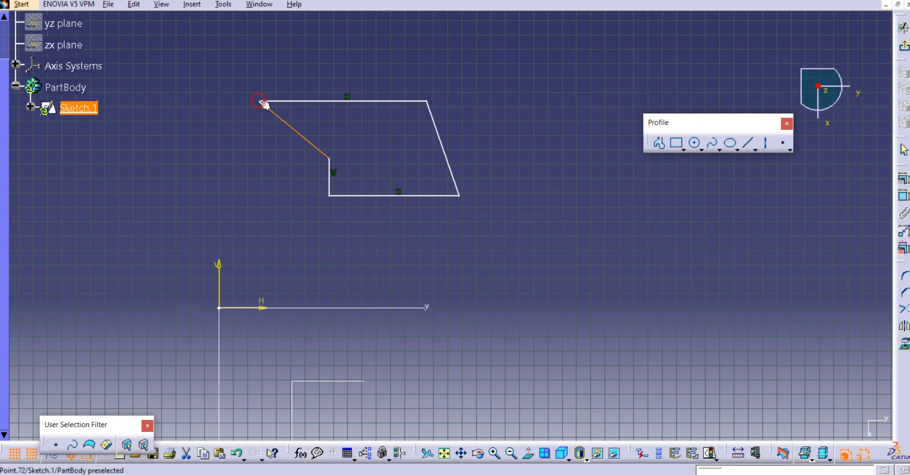
With the Profile tool, draw connected lines from about H 2180 mm, V 390 mm: up to about V 1270 mm, horizontally across, and a short line down
{"action": "middle_click_drag", "start_coordinate": [371, 135], "coordinate": [293, 132]}
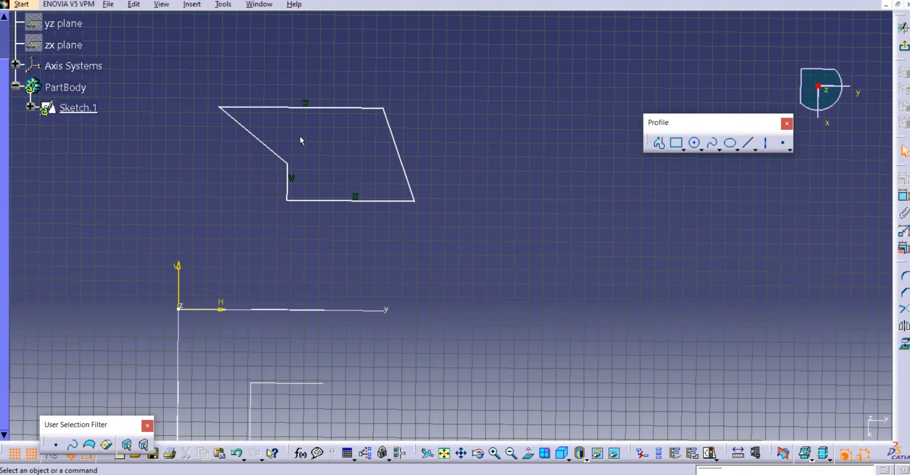
{"action": "left_click", "coordinate": [661, 144]}
{"action": "mouse_move", "coordinate": [494, 212]}
{"action": "middle_mouse_down"}
{"action": "mouse_move", "coordinate": [461, 213]}
{"action": "mouse_move", "coordinate": [429, 245]}
{"action": "middle_mouse_up"}
{"action": "left_click", "coordinate": [388, 282]}
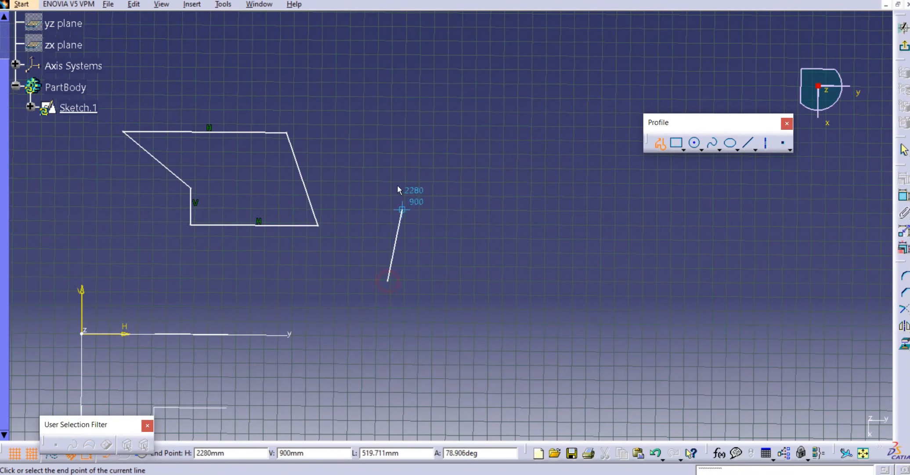
{"action": "left_click", "coordinate": [388, 156]}
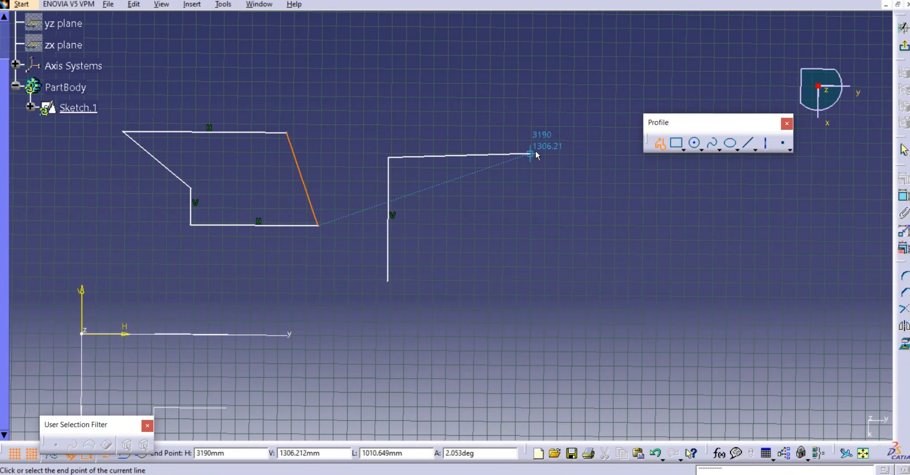
{"action": "left_click", "coordinate": [560, 168]}
{"action": "left_click", "coordinate": [554, 211]}
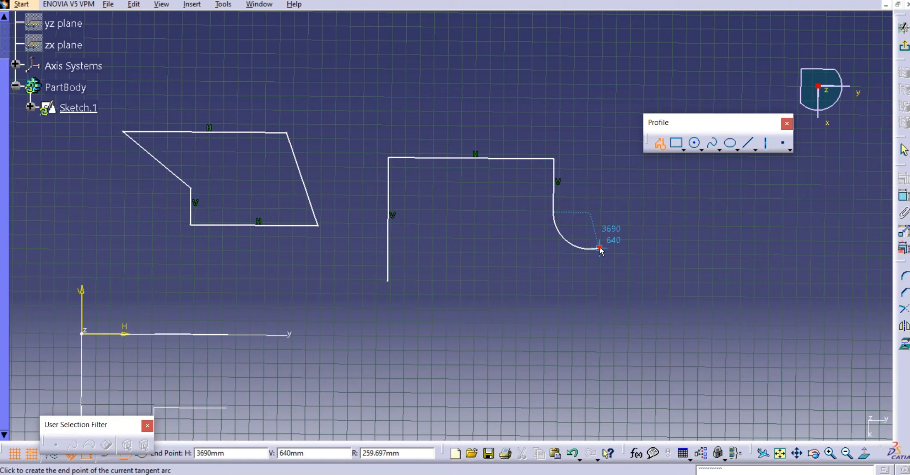
Continue the profile with a tangent arc of about 260 mm radius to H 3690 mm, V 640 mm, and close it with four straight segments
{"action": "left_click", "coordinate": [600, 249]}
{"action": "left_click", "coordinate": [599, 327]}
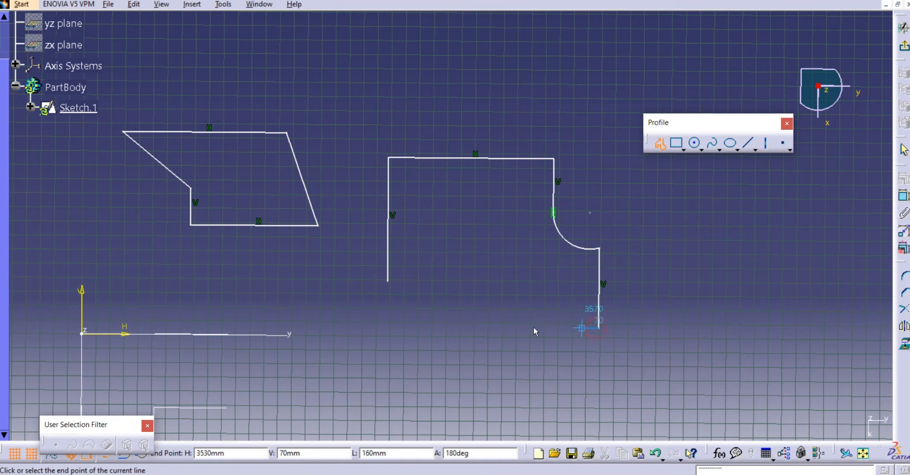
{"action": "left_click", "coordinate": [487, 329]}
{"action": "left_click", "coordinate": [445, 287]}
{"action": "left_click", "coordinate": [387, 281]}
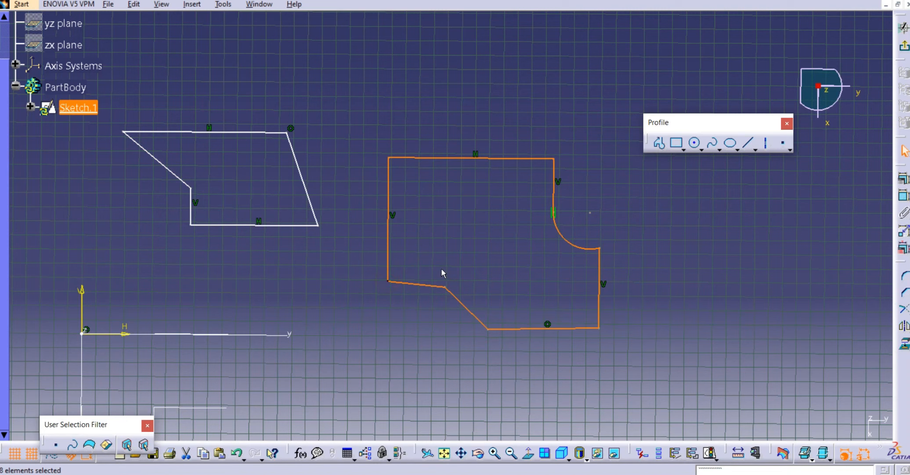
Realign the view normal to the sketch plane
{"action": "left_click", "coordinate": [533, 456]}
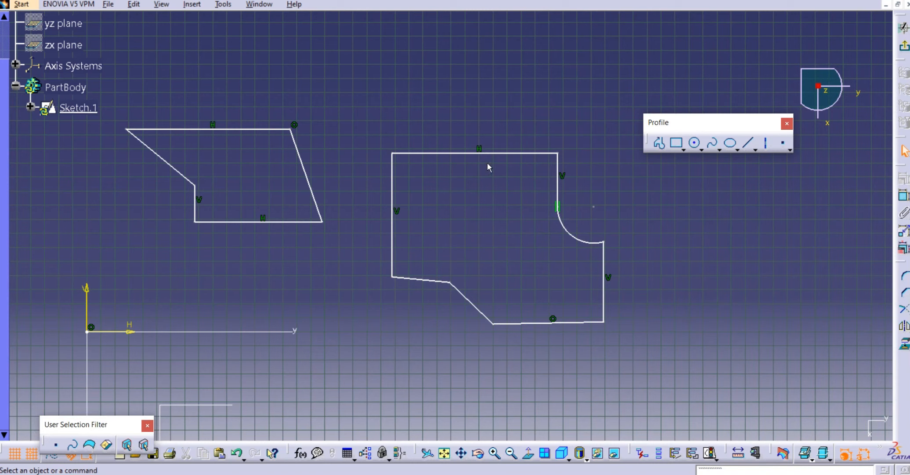
{"action": "middle_click", "coordinate": [421, 168]}
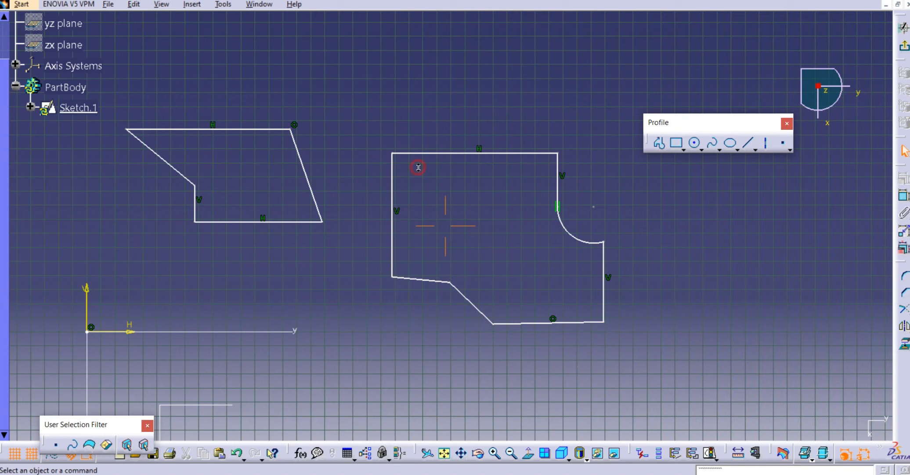